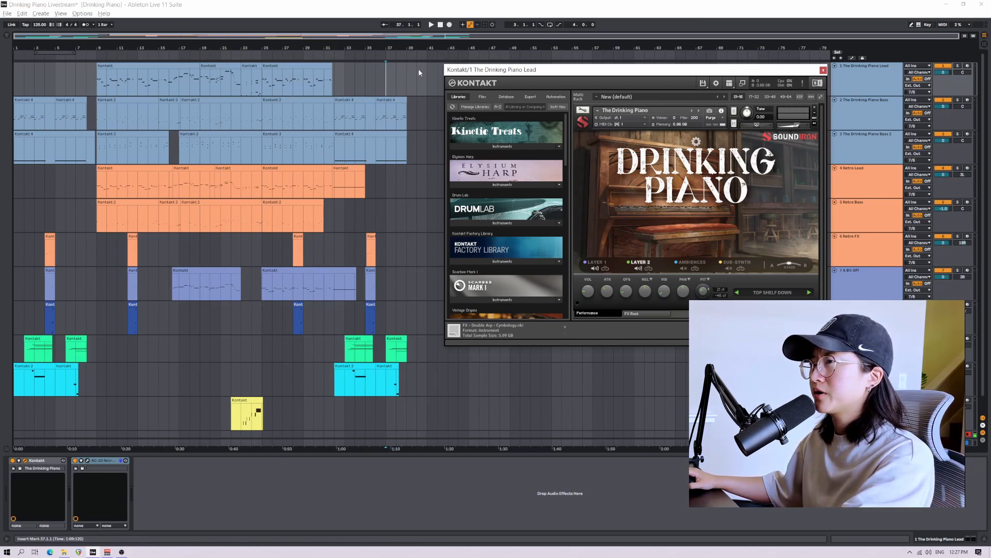
Step: Play the intro from bar 1, auditioning The Drinking Piano Bass 2 track solo and adding The Drinking Piano Bass track
left_click(440, 25)
key("space")
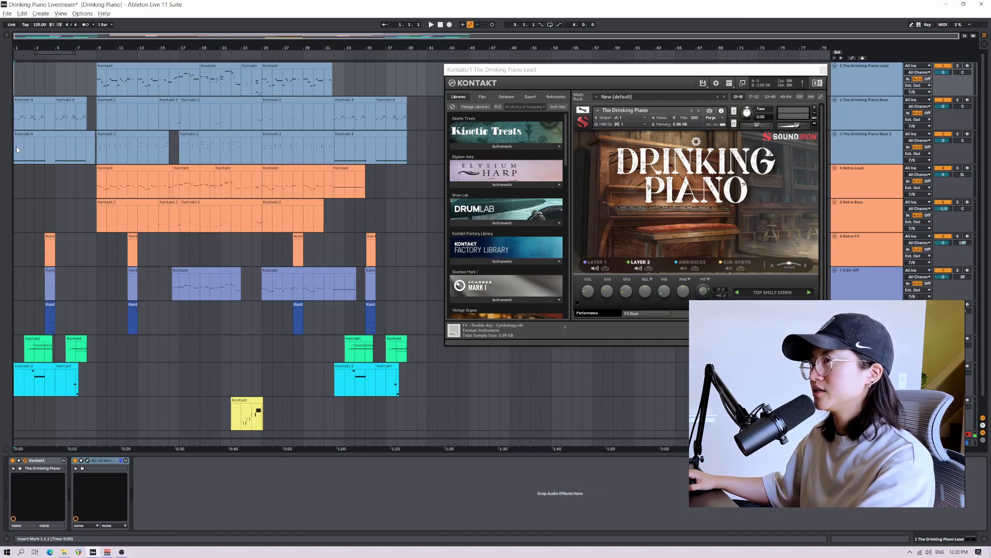
left_click(17, 145)
left_click(430, 24)
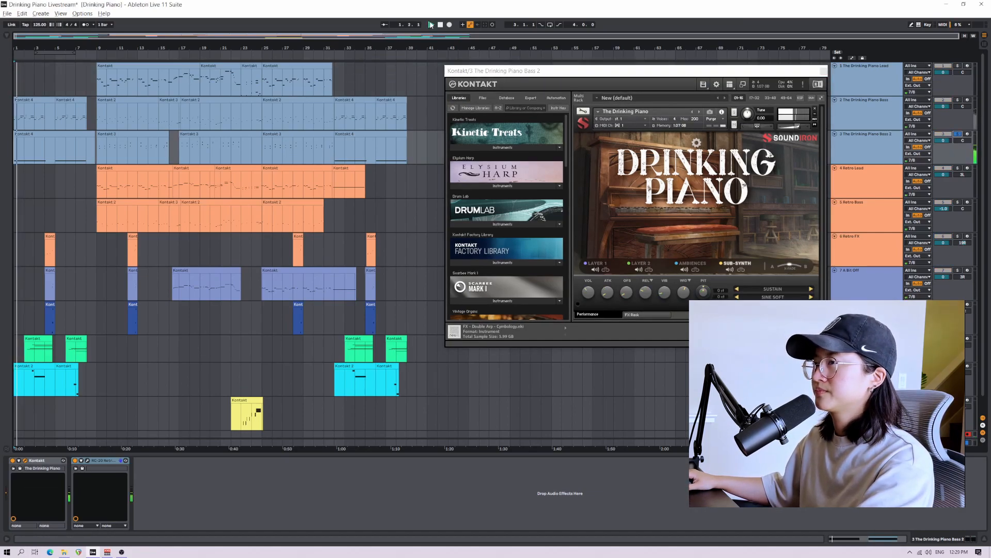
left_click(960, 100)
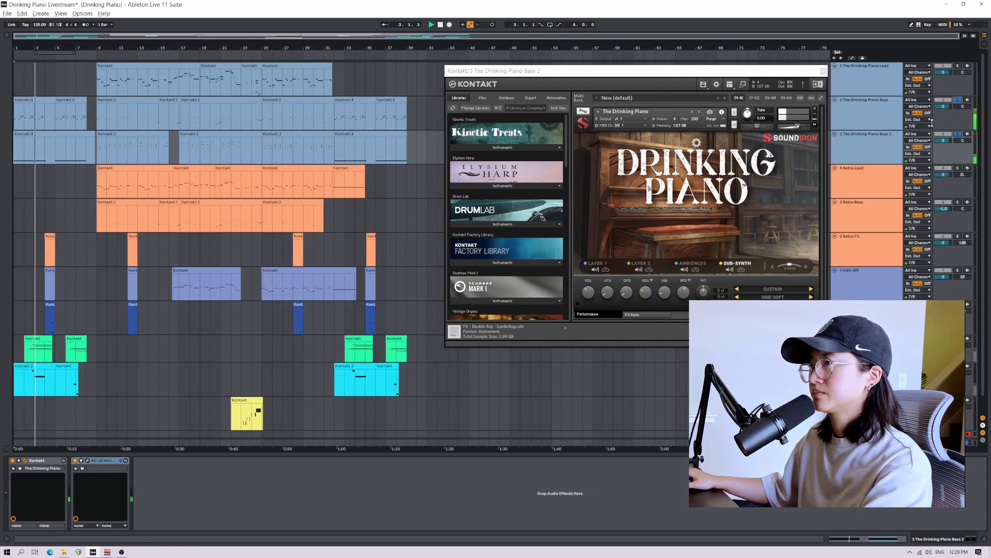
left_click(957, 133)
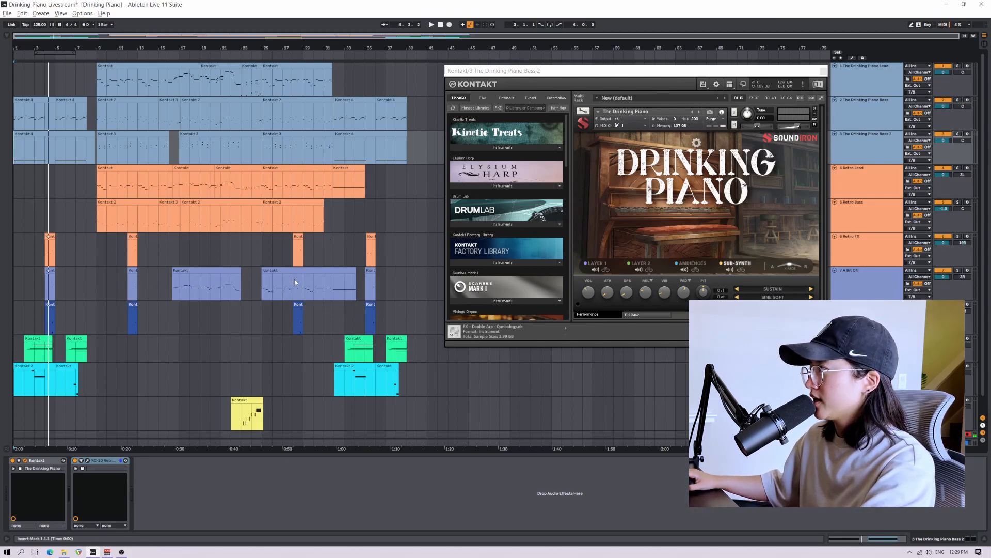
Step: Show the Kontakt instruments of the Retro FX, A Bit Off and Close Up tracks, and audition the Retro FX part
left_click(870, 240)
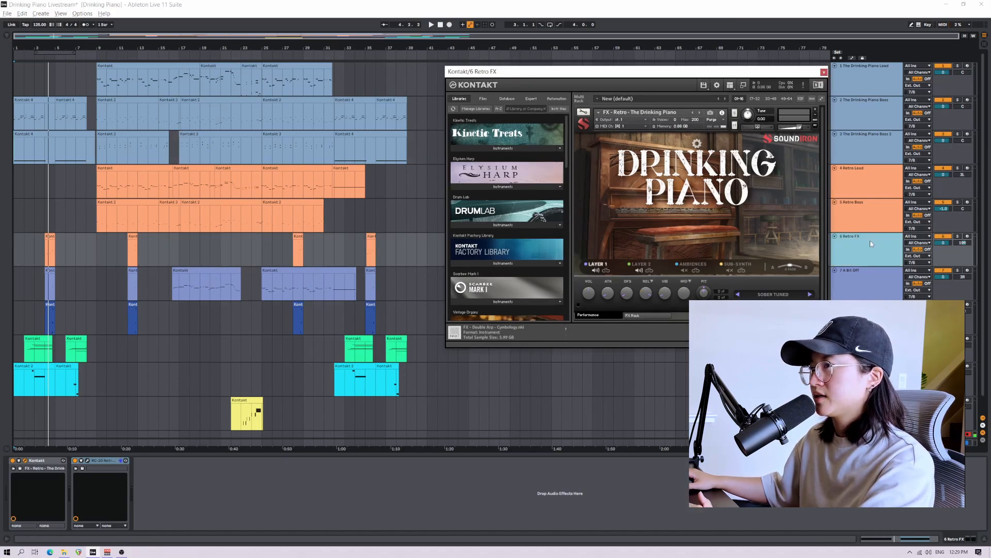
left_click(869, 285)
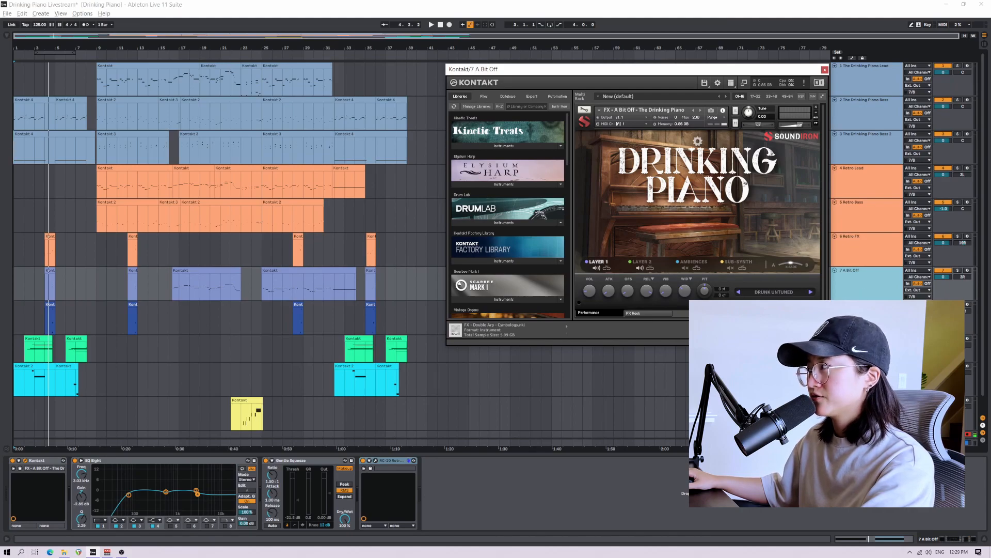
key("Down")
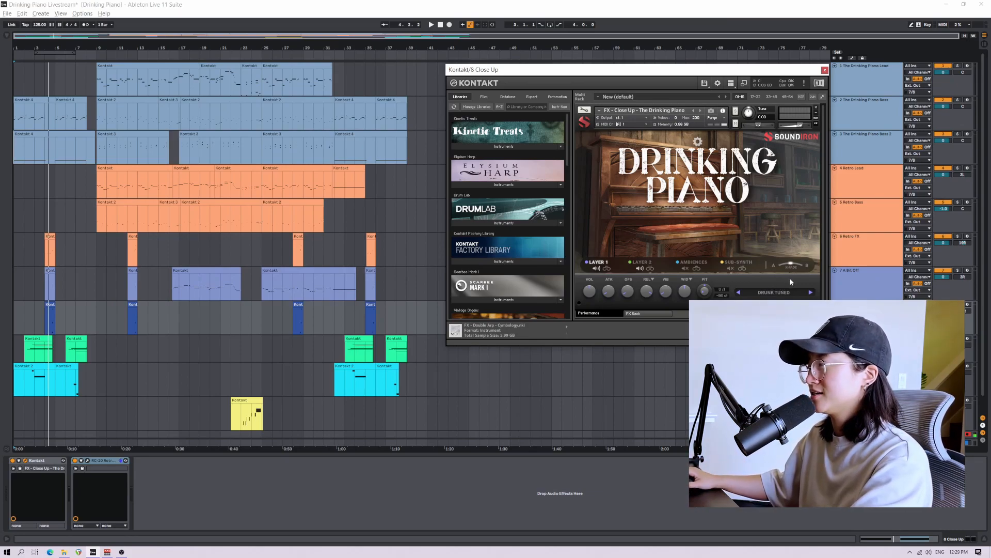
left_click(956, 251)
key("space")
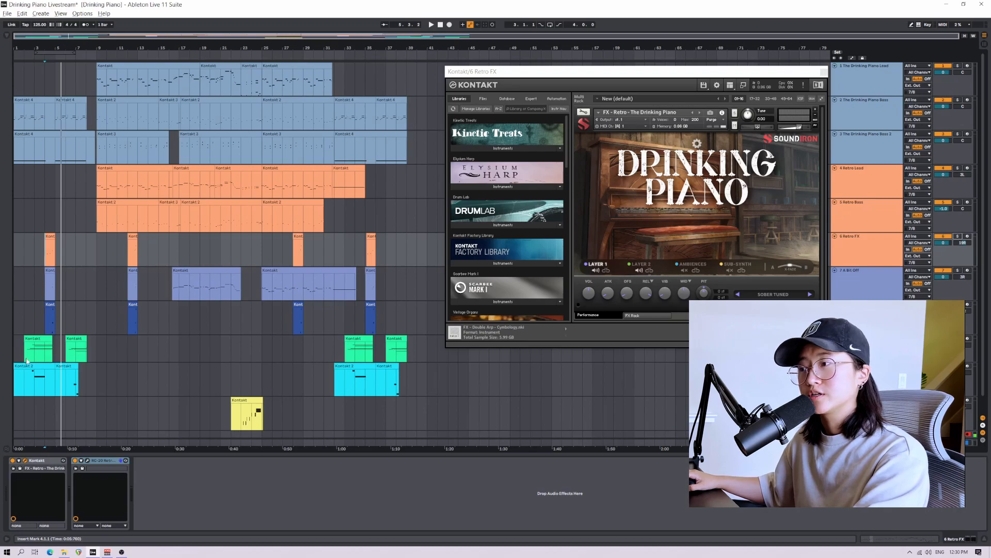
Step: Inspect the intro parts of the Tipsy track and of the cyan track below it
left_click(38, 376)
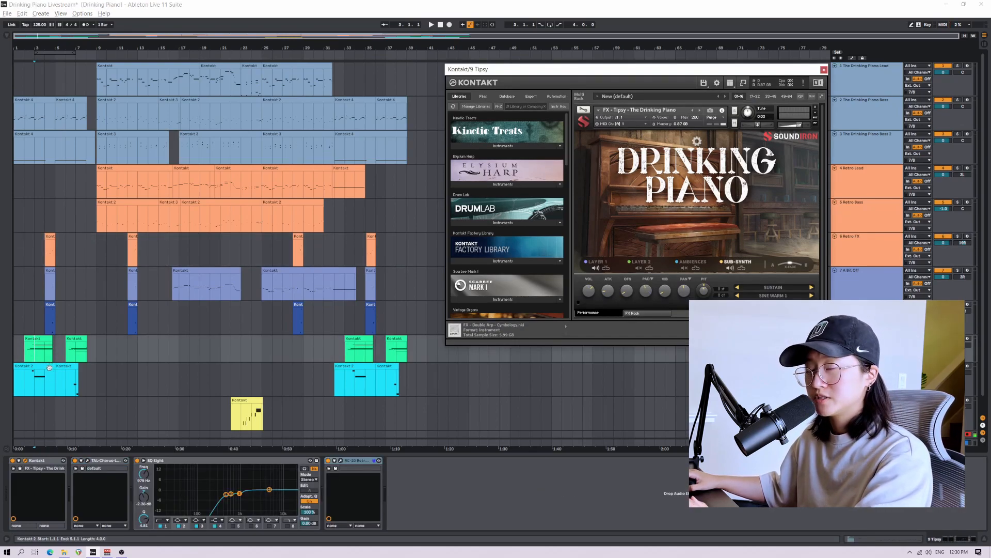
left_click(44, 383)
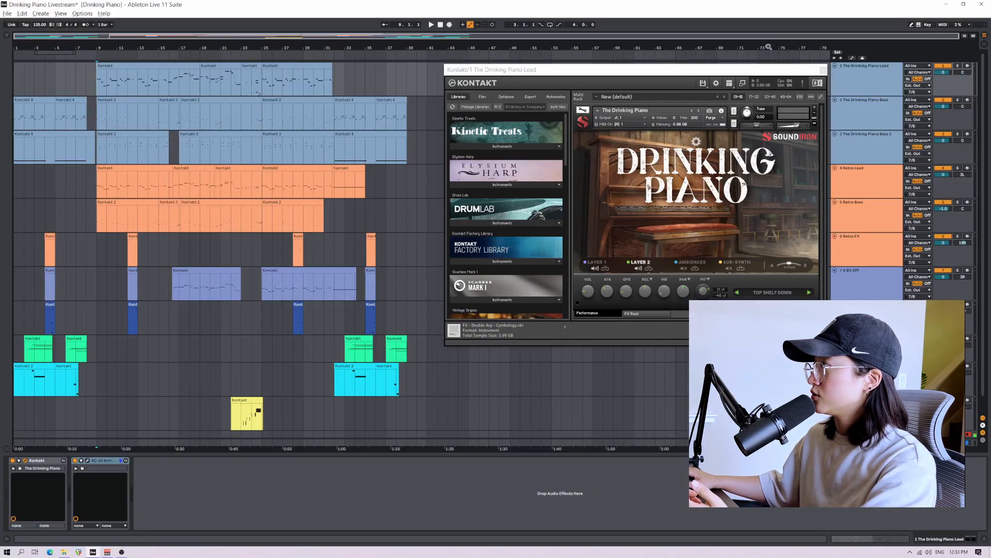
Step: Select The Drinking Piano Lead track and audition its part solo from bar 9
left_click(865, 79)
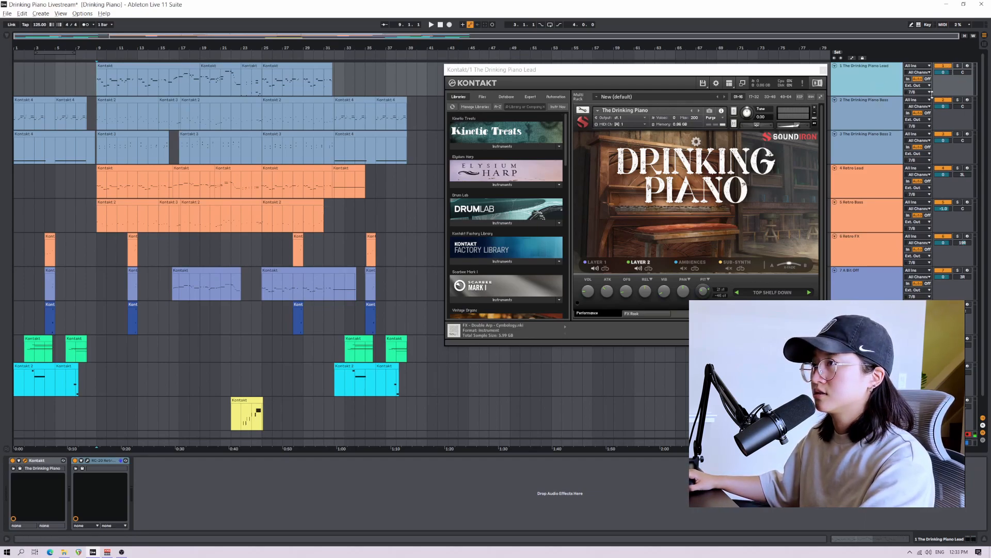
left_click(958, 66)
key("space")
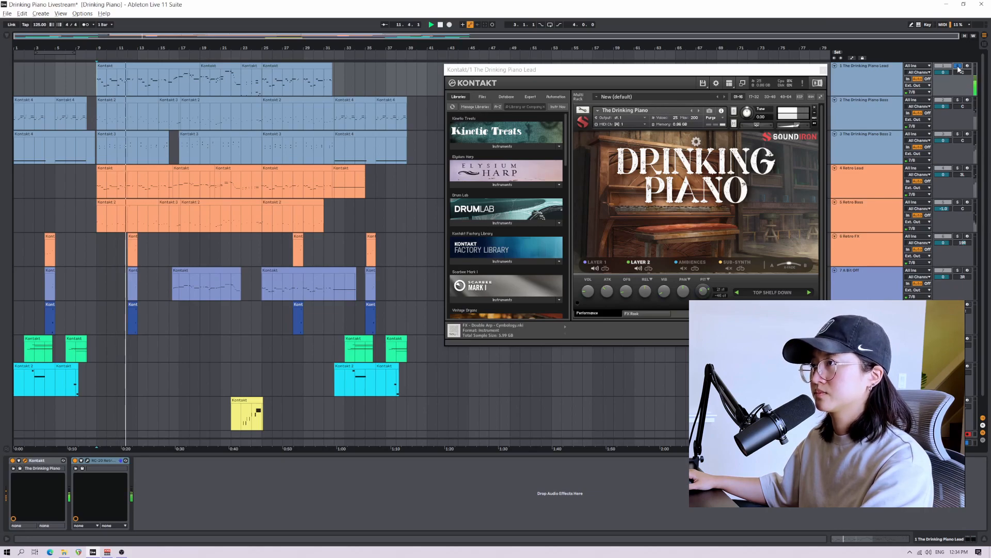
left_click(957, 66)
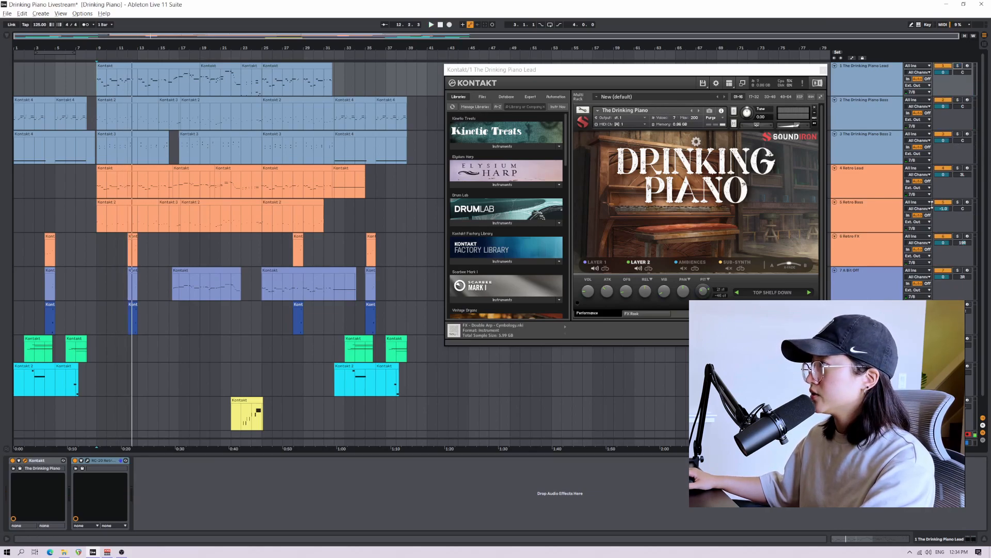
Step: Show the Retro Lead track's Kontakt instrument and audition the retro piano part from bar 9
left_click(877, 195)
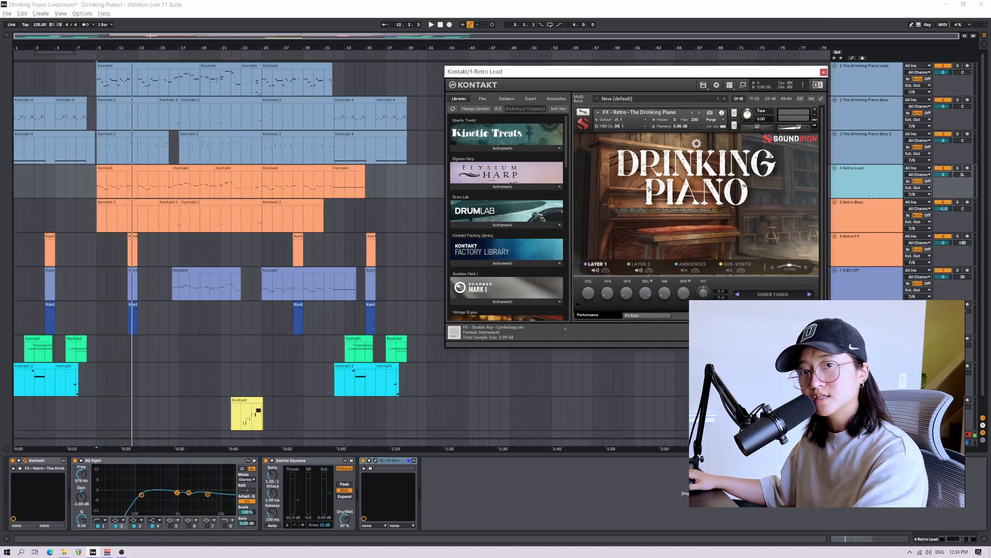
left_click(959, 202)
key("space")
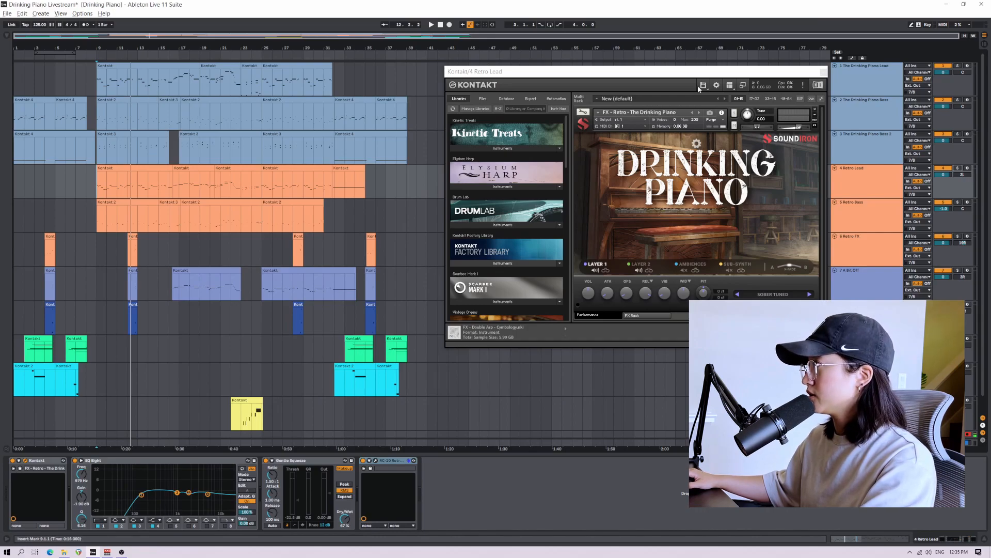
key("space")
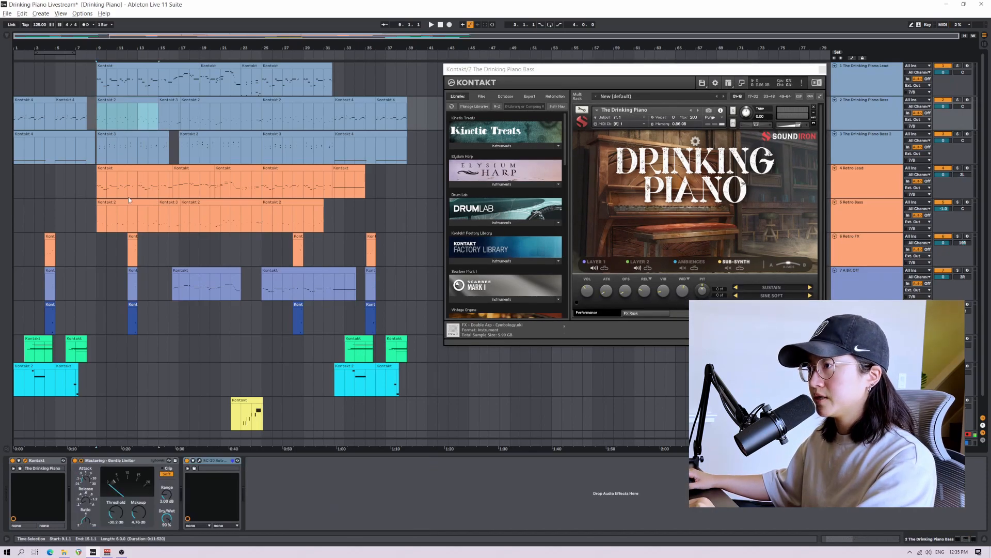
Step: Select the first Retro Bass clip and audition the Retro Bass track solo from bar 9
left_click(110, 213)
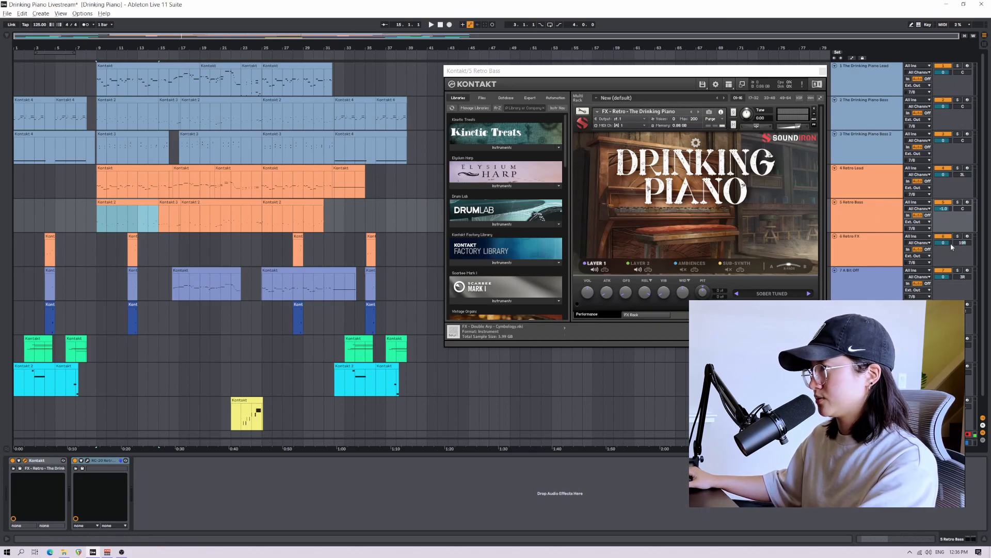
left_click(959, 203)
key("space")
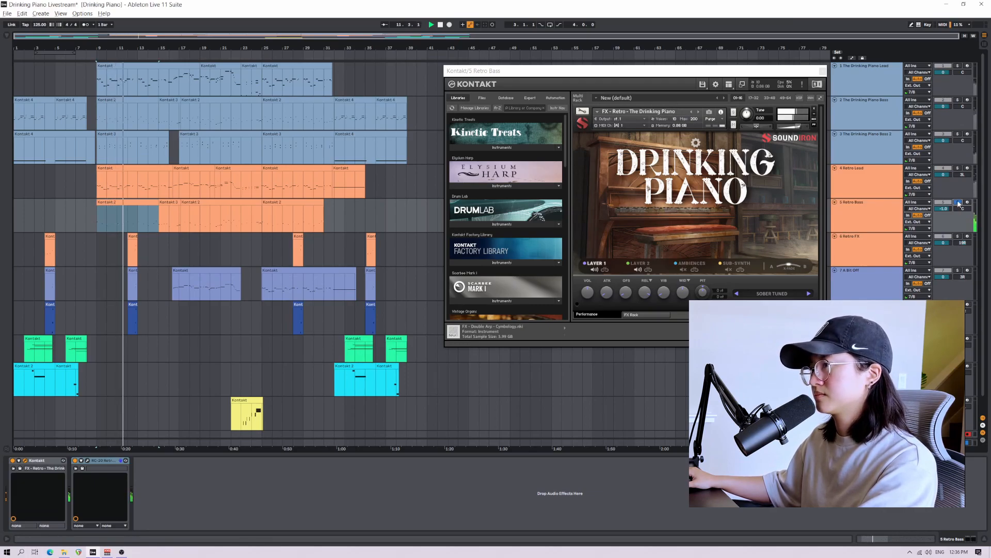
left_click(958, 202)
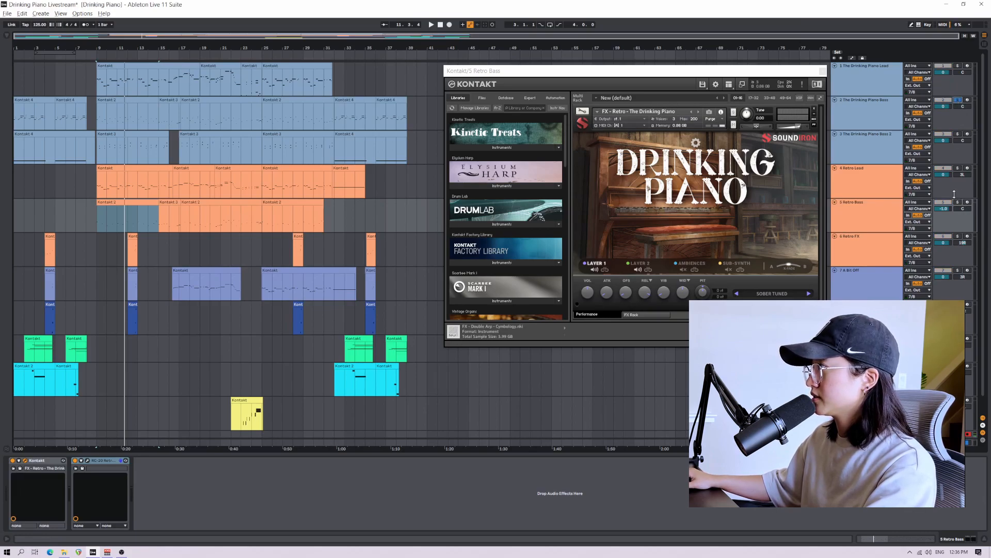
Step: Compare The Drinking Piano Bass track soloed alone and together with Retro Bass from bar 9
key("space")
key("space")
left_click(959, 202)
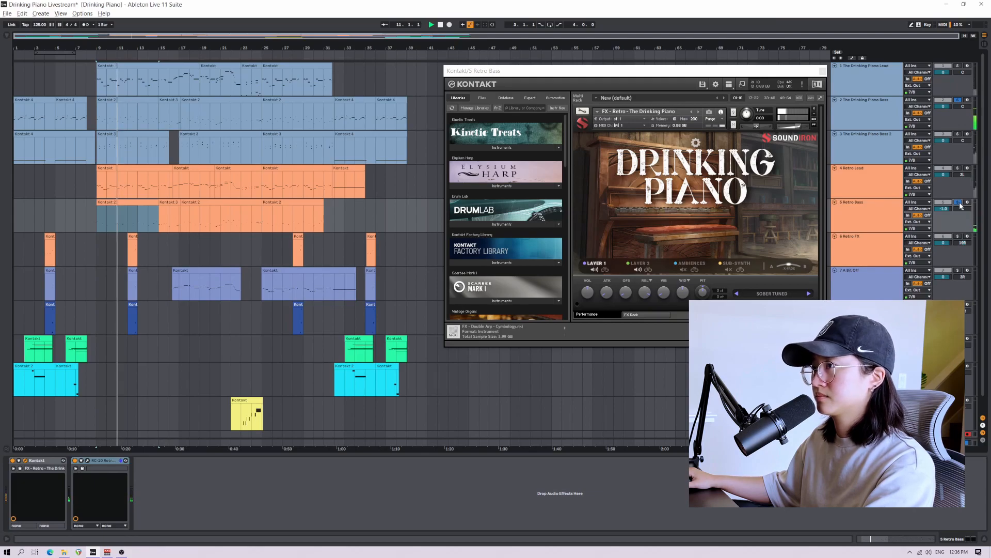
left_click(959, 202)
key("space")
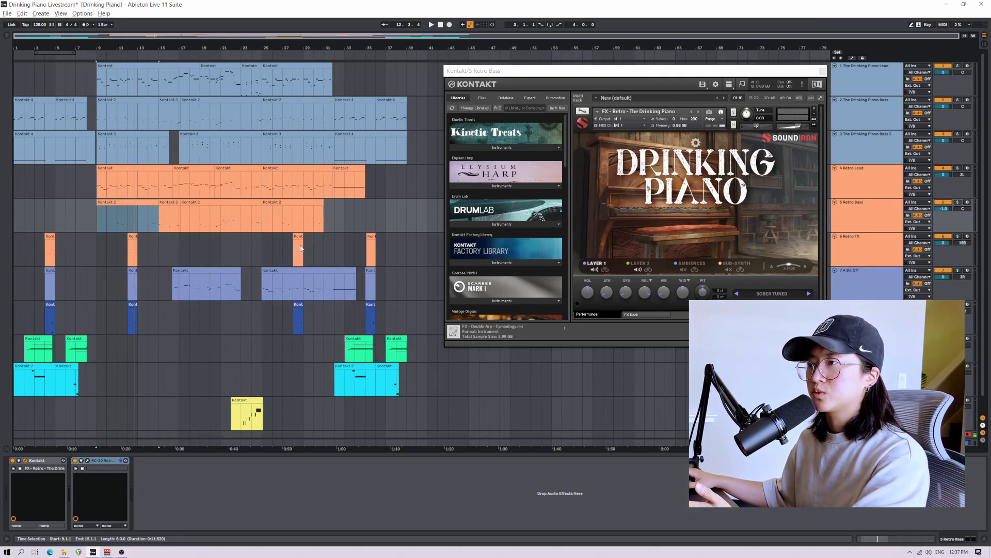
Step: Audition The Drinking Piano Bass 2 clip from bar 9 and view its Ambiences and Sub-Synth layer settings
left_click(118, 157)
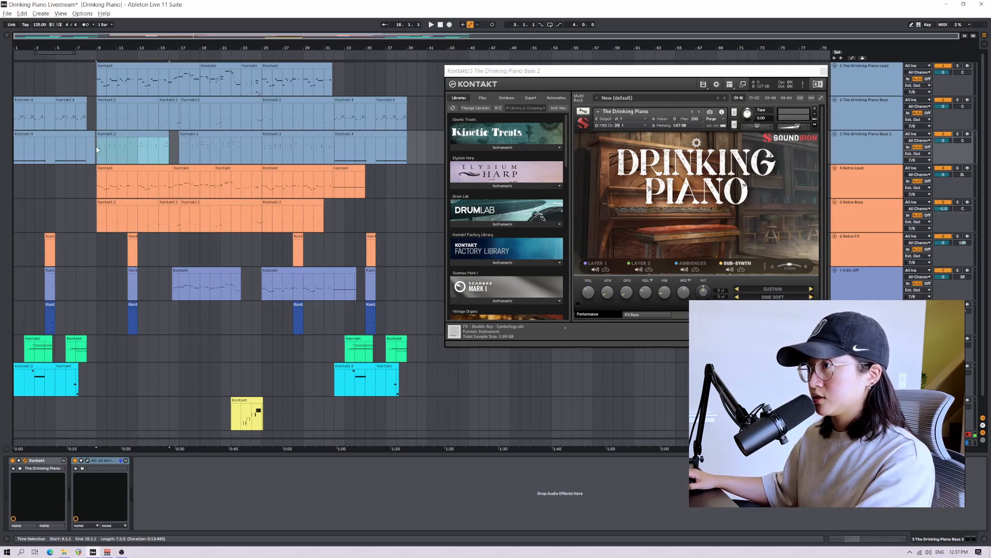
left_click(101, 153)
key("space")
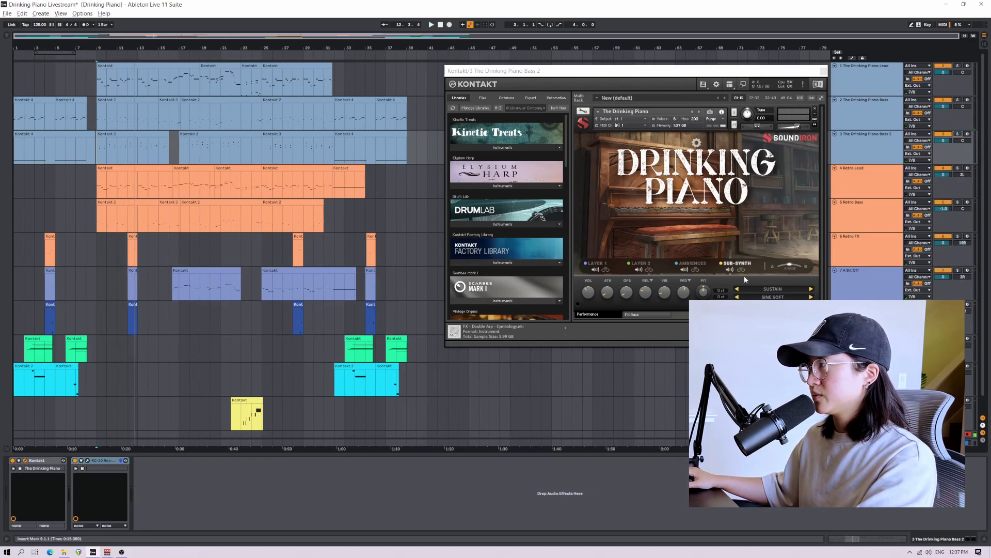
left_click(690, 263)
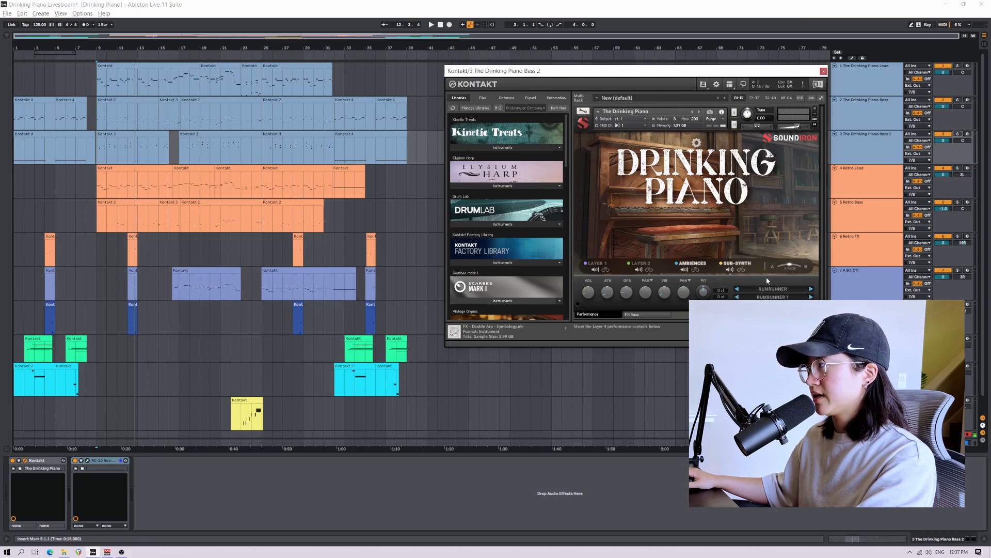
left_click(746, 266)
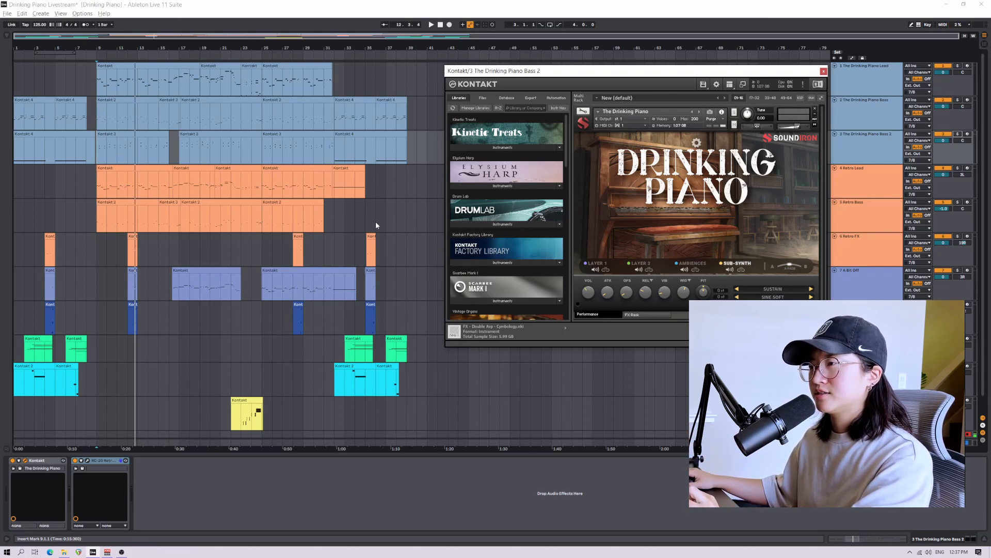
Step: Audition The Drinking Piano Bass track again and place the insert marker at bar 10 on the Retro FX track
left_click(958, 103)
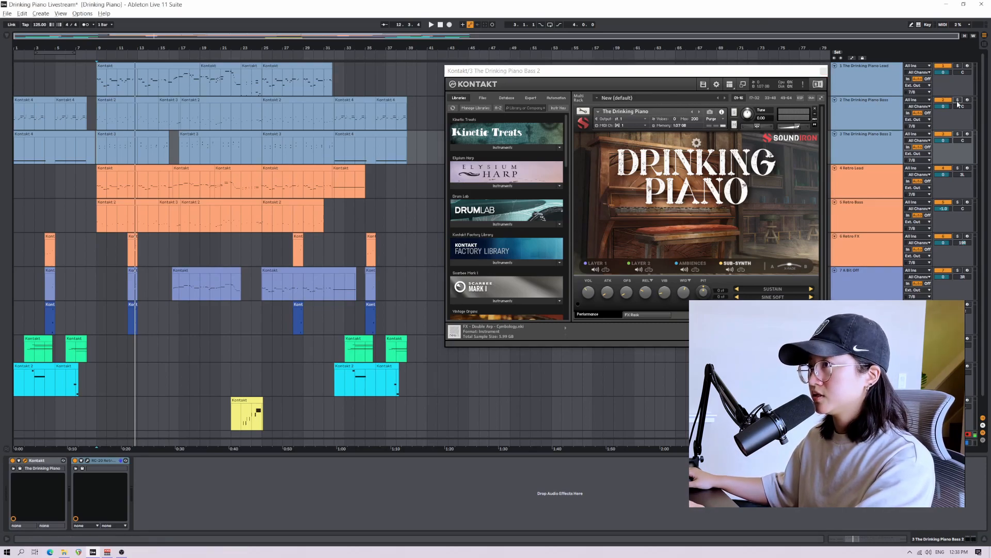
key("space")
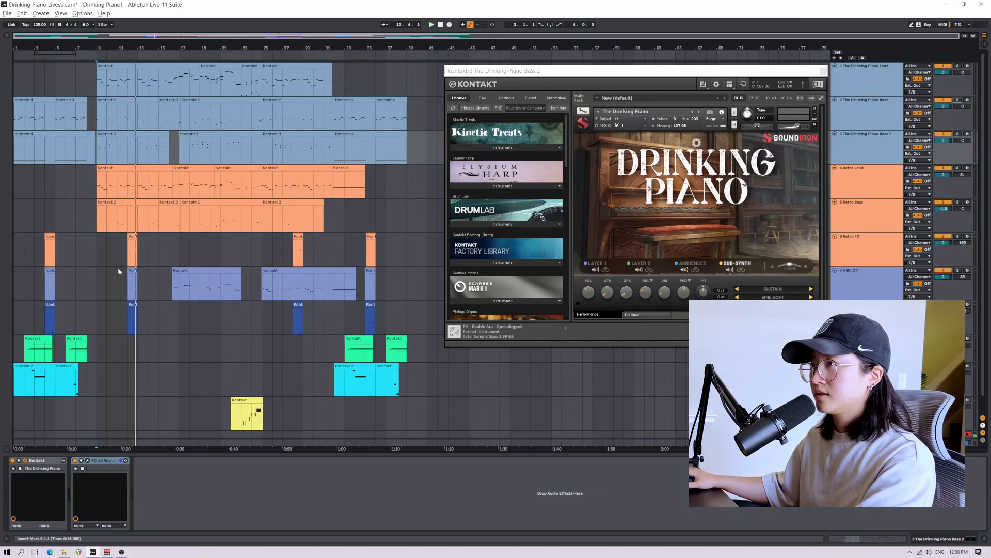
left_click(107, 248)
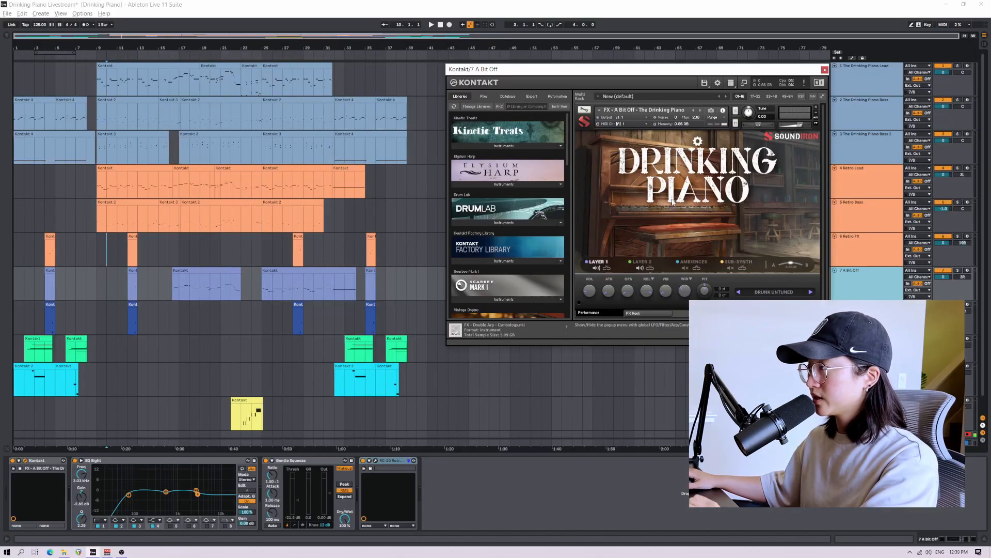
Step: View the Layer 1 and Layer 2 sound settings in the A Bit Off track's Kontakt instrument
left_click_drag(682, 72, 680, 73)
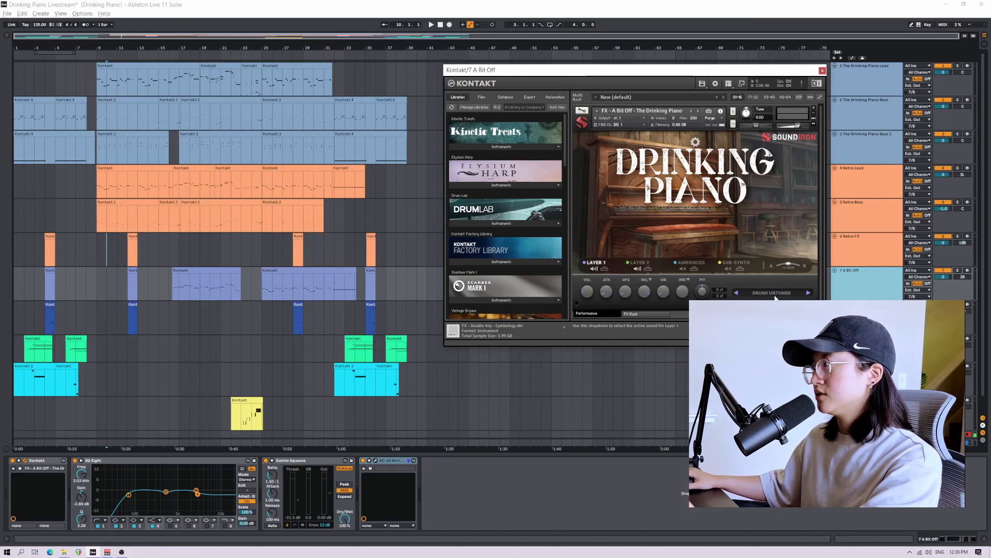
left_click(639, 262)
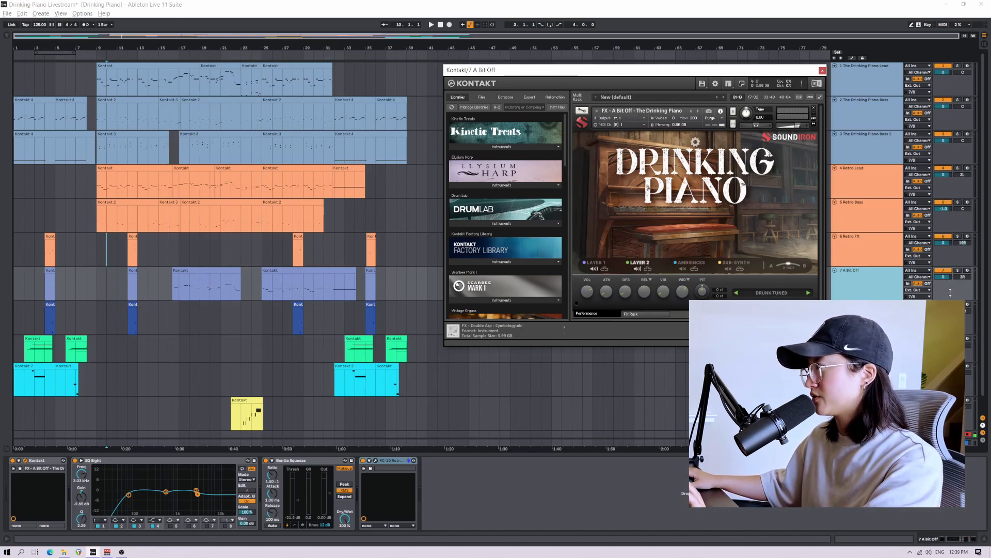
left_click(599, 263)
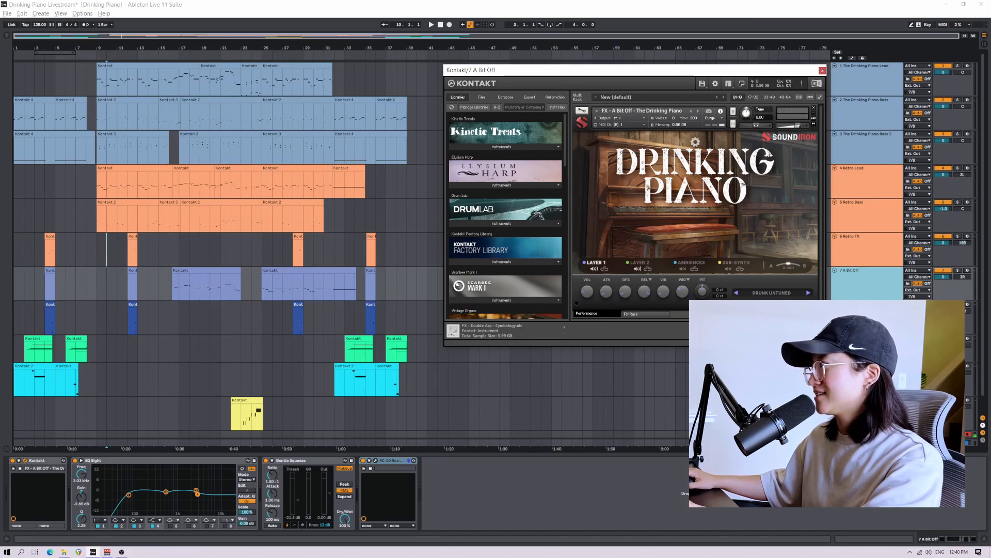
Step: Solo the A Bit Off track and play it from the start of its first long clip
left_click(958, 270)
left_click(178, 297)
key("space")
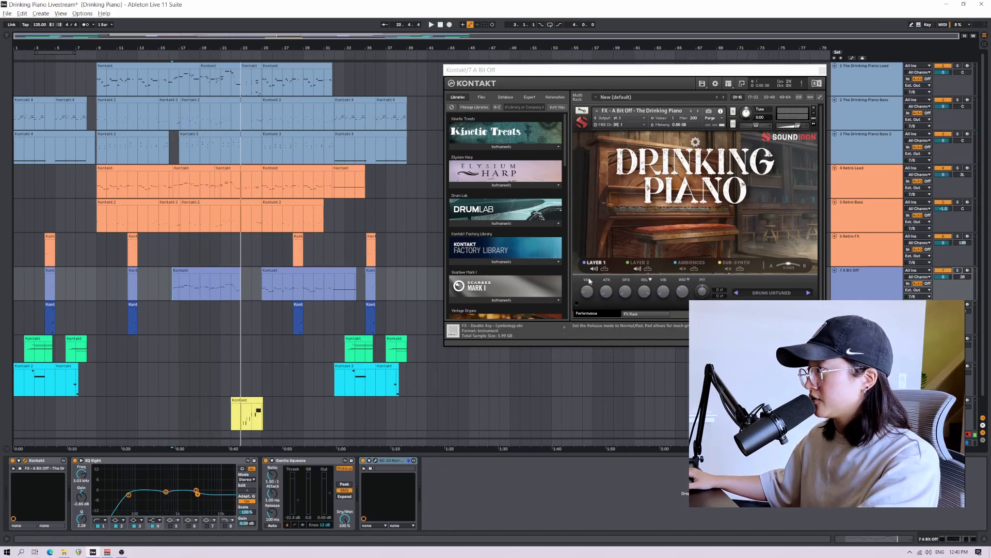
Step: Check the A Bit Off instrument's layers and replay the track solo from the start of its long clip
left_click(644, 263)
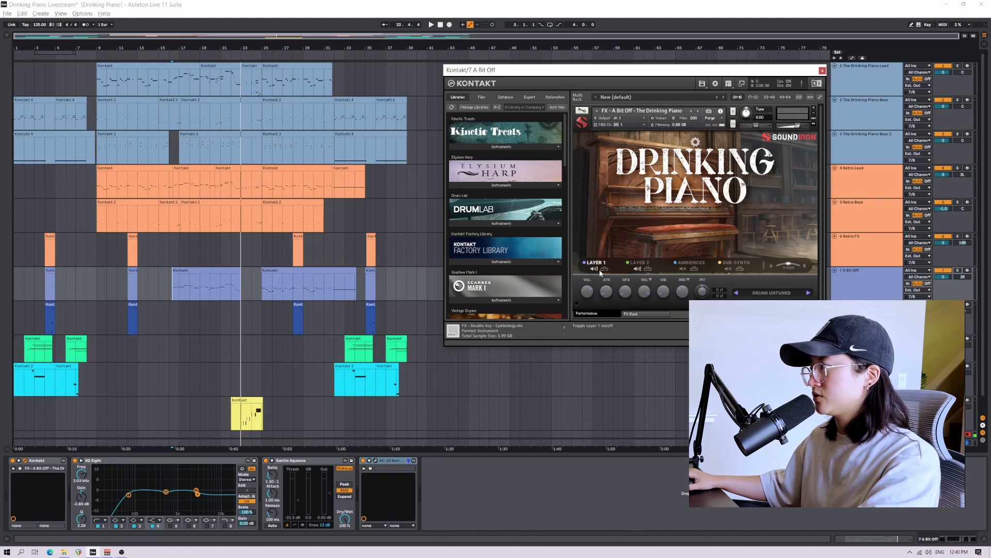
left_click(957, 272)
key("space")
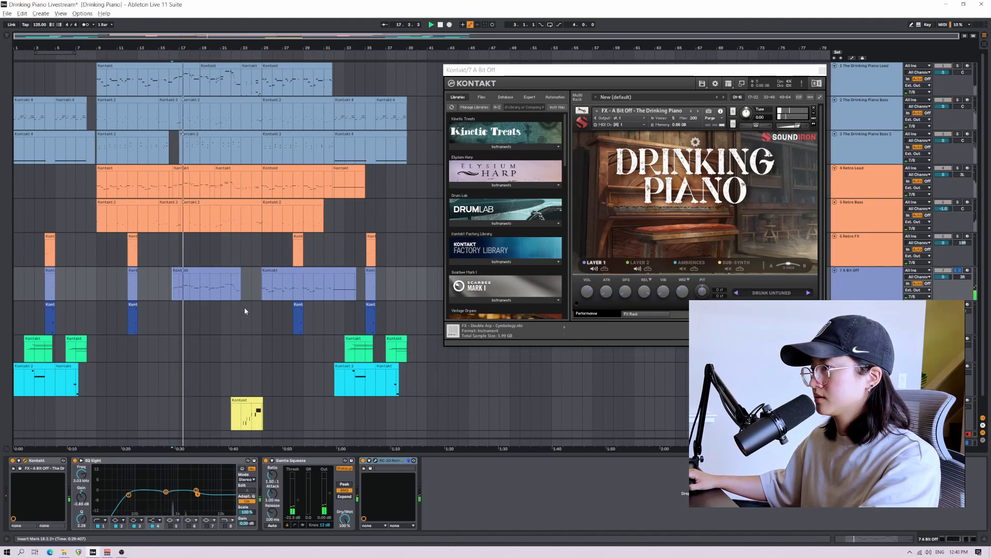